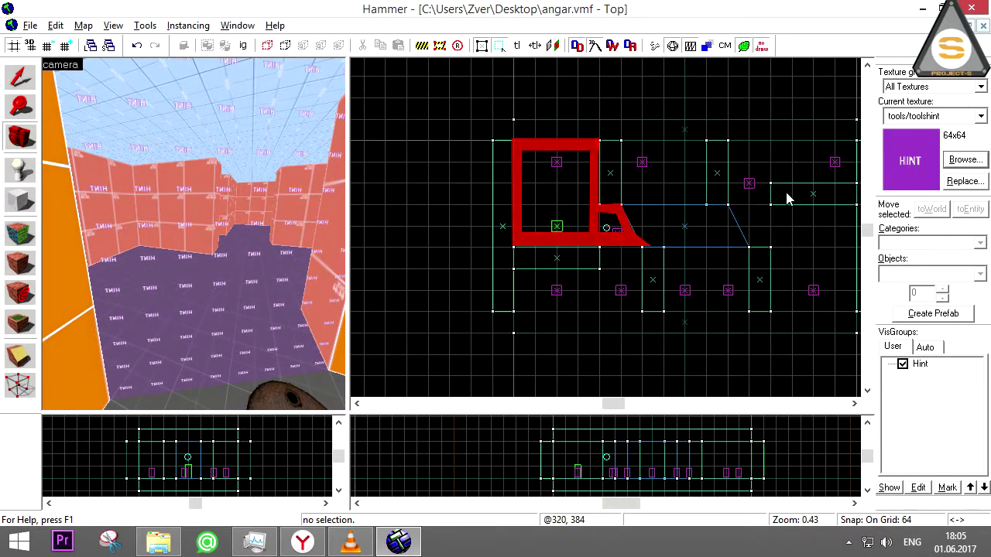
# Show the hint1 VisGroup in the orange crate-textured room.
pyautogui.scroll(-1, 771, 200)
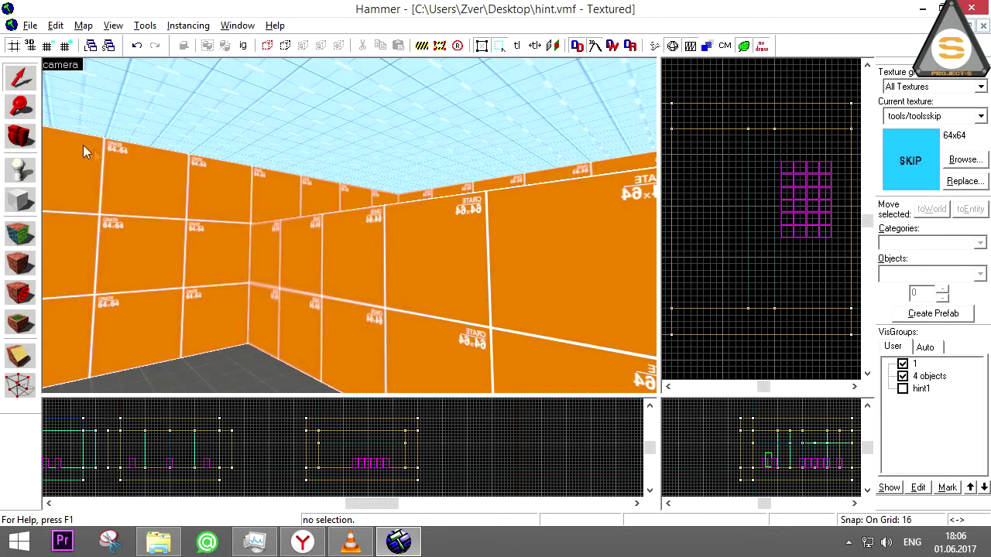
pyautogui.click(20, 136)
pyautogui.moveTo(71, 142); pyautogui.dragTo(349, 225)
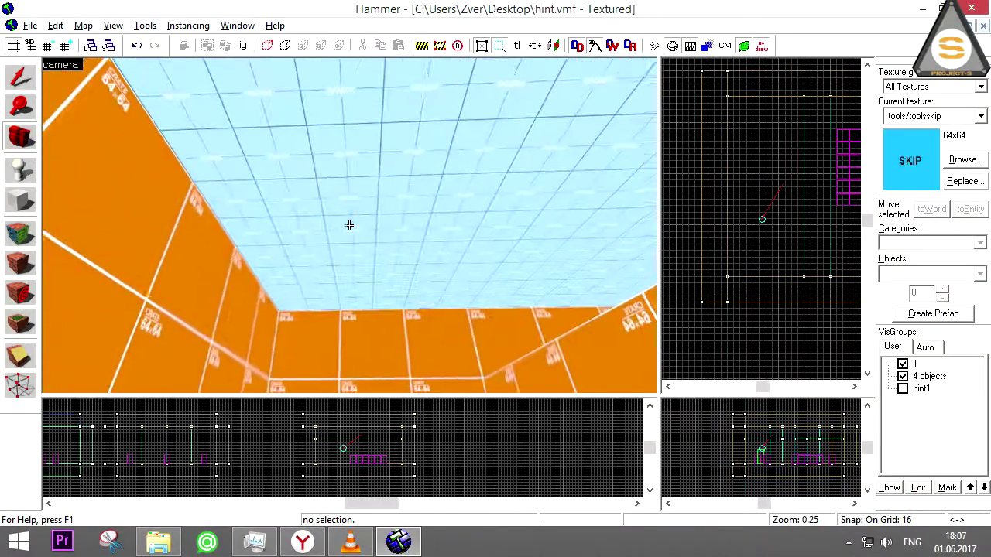
pyautogui.press('d')
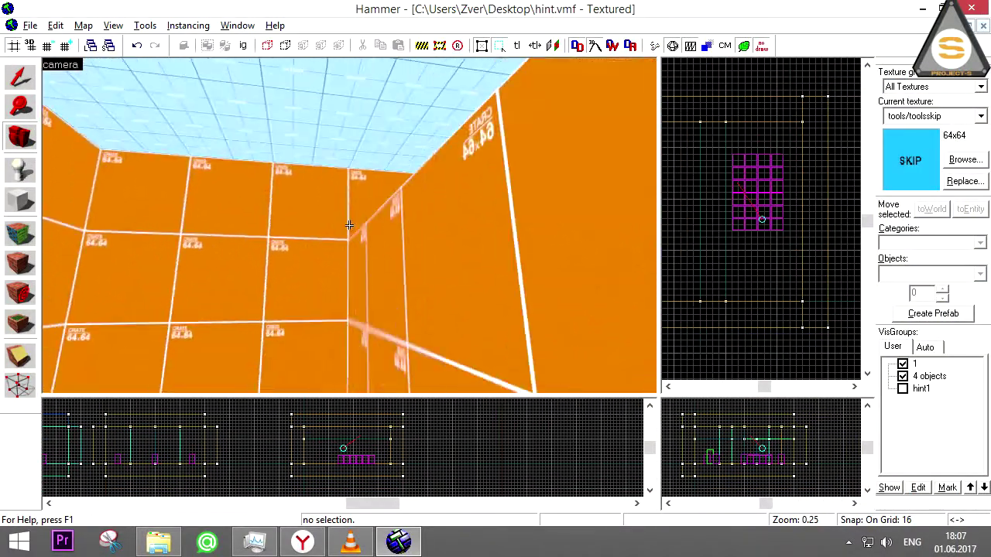
pyautogui.press('a')
pyautogui.press('s')
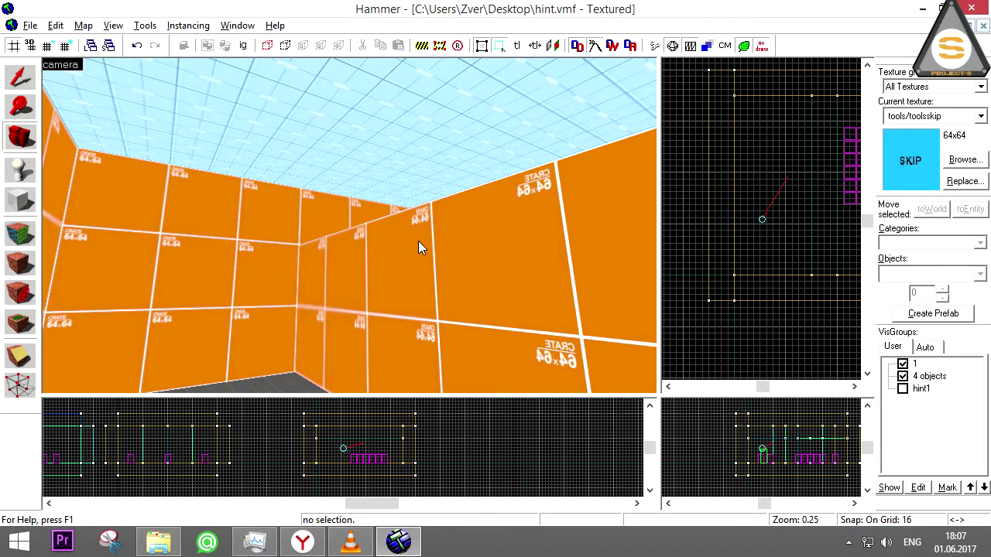
pyautogui.click(902, 389)
# Inspect the texture of the SKIP face above the room in the Face Edit Sheet.
pyautogui.press('z')
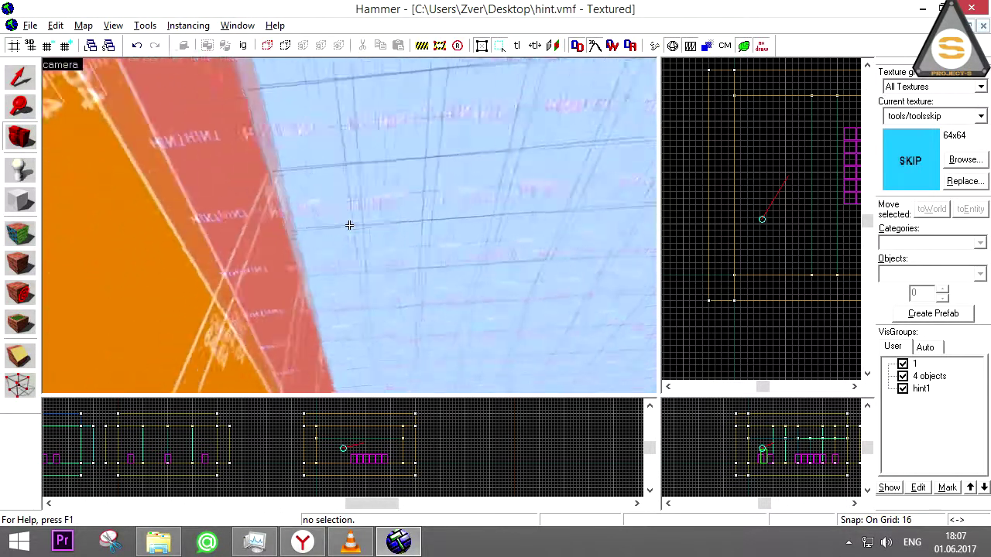
pyautogui.press('a')
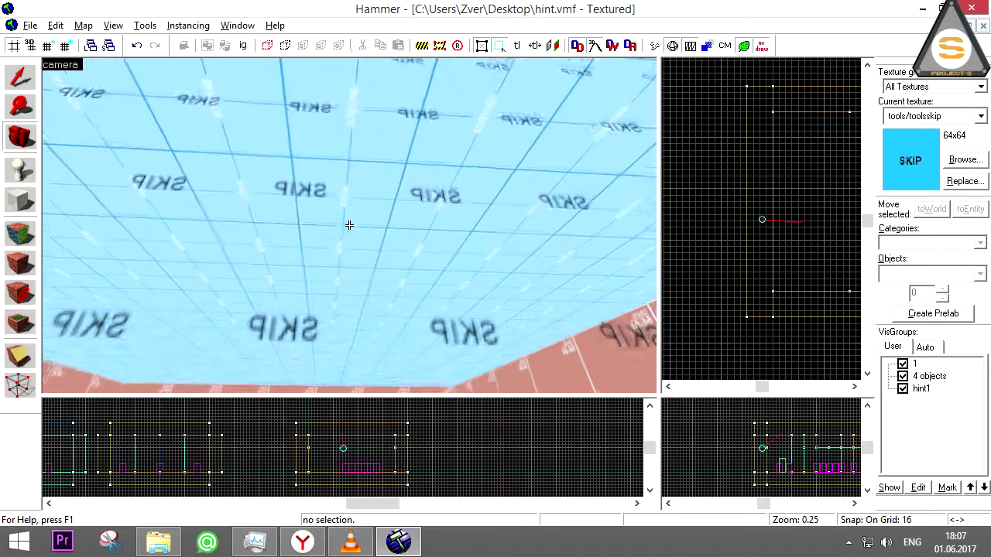
pyautogui.press('z')
pyautogui.click(20, 232)
pyautogui.click(154, 234)
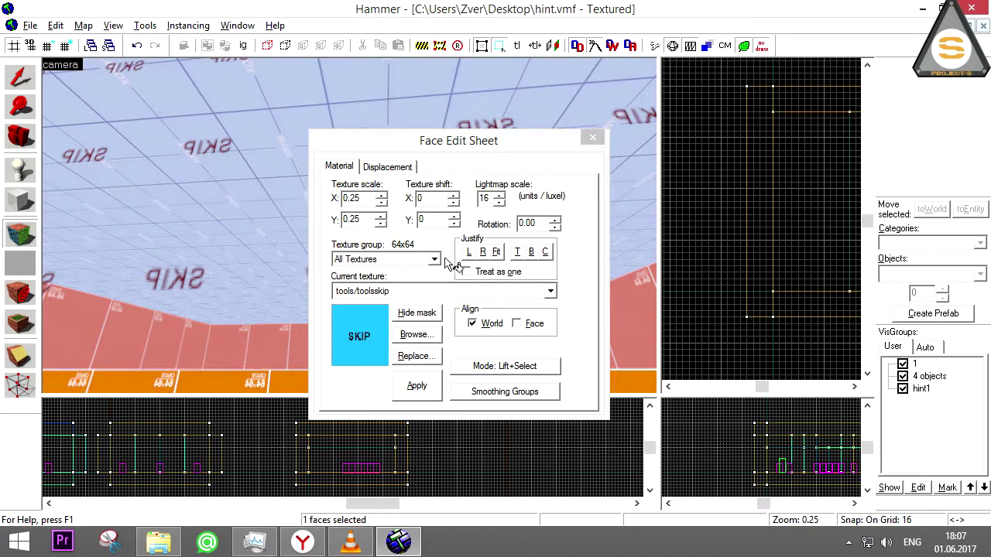
pyautogui.click(593, 138)
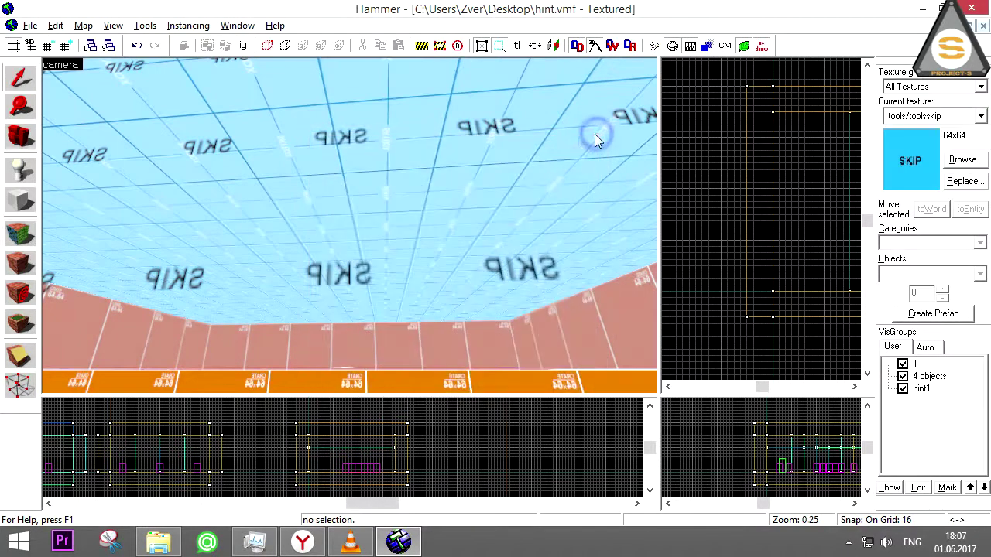
# Inspect the texture of the HINT face overhead in the Face Edit Sheet.
pyautogui.click(20, 135)
pyautogui.press('w')
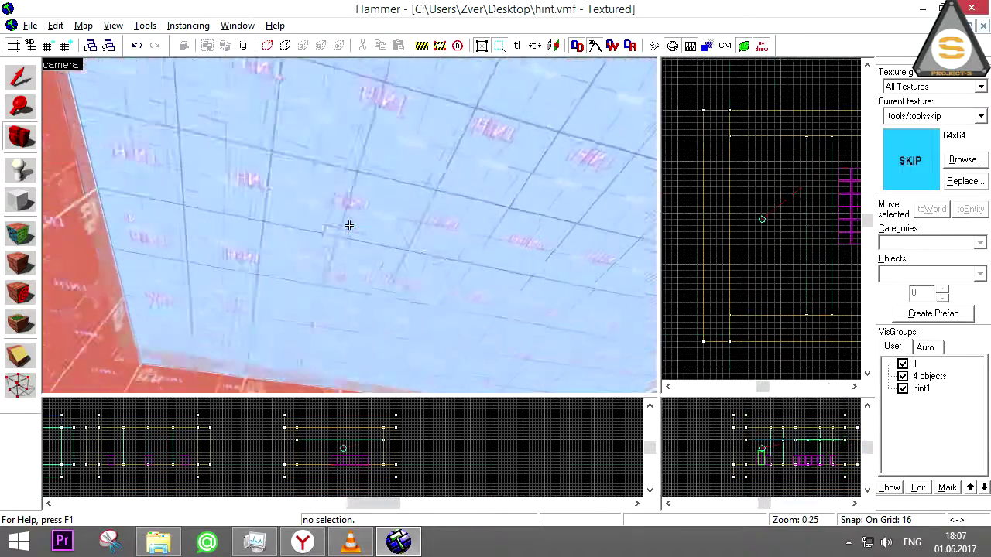
pyautogui.press('z')
pyautogui.click(21, 233)
pyautogui.click(181, 199)
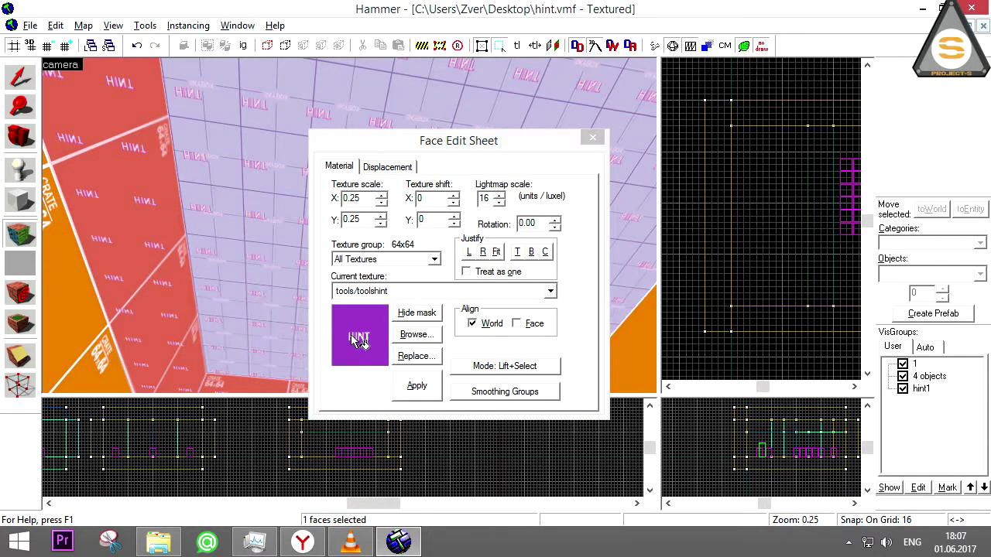
pyautogui.click(593, 138)
# Examine the height at which the horizontal hint brush crosses the room's walls.
pyautogui.click(20, 135)
pyautogui.press('z')
pyautogui.press('w')
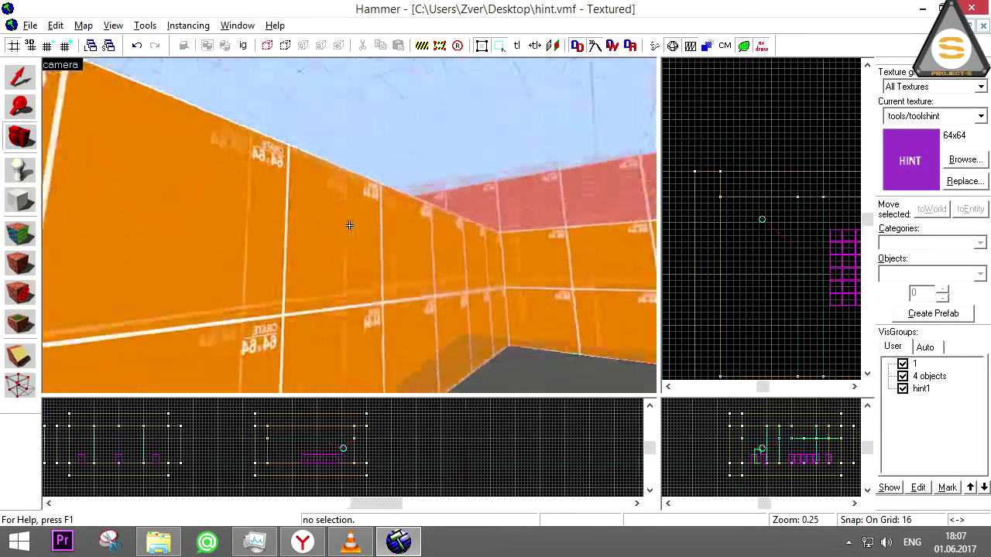
pyautogui.press('w')
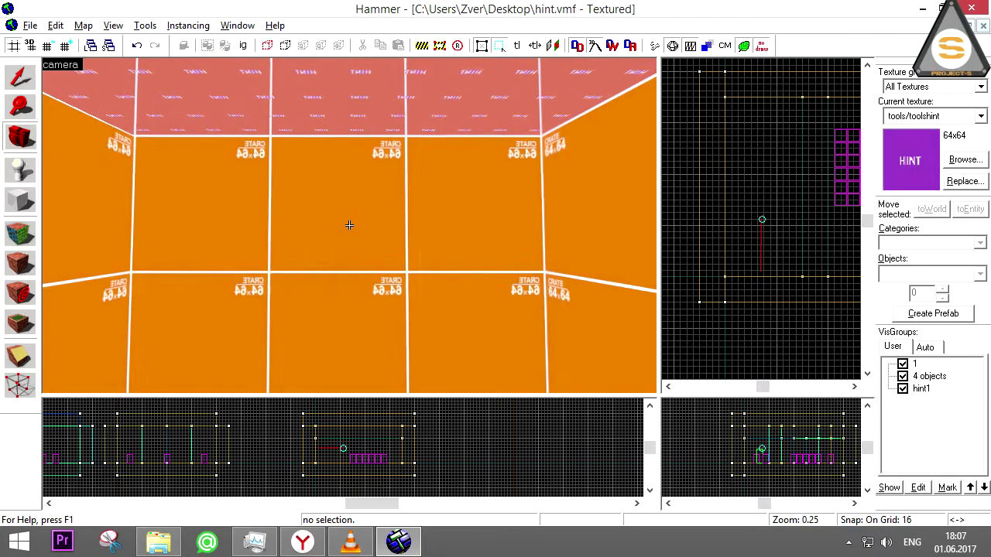
pyautogui.press('d')
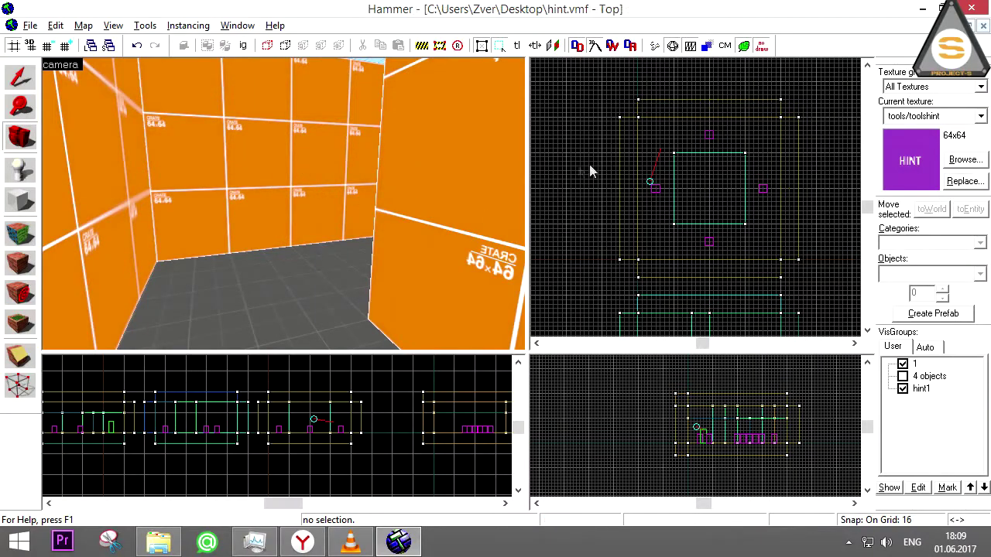
# Examine the corridors and barrels around the square central block with its hint brushes hidden.
pyautogui.scroll(-2, 611, 128)
pyautogui.scroll(2, 657, 111)
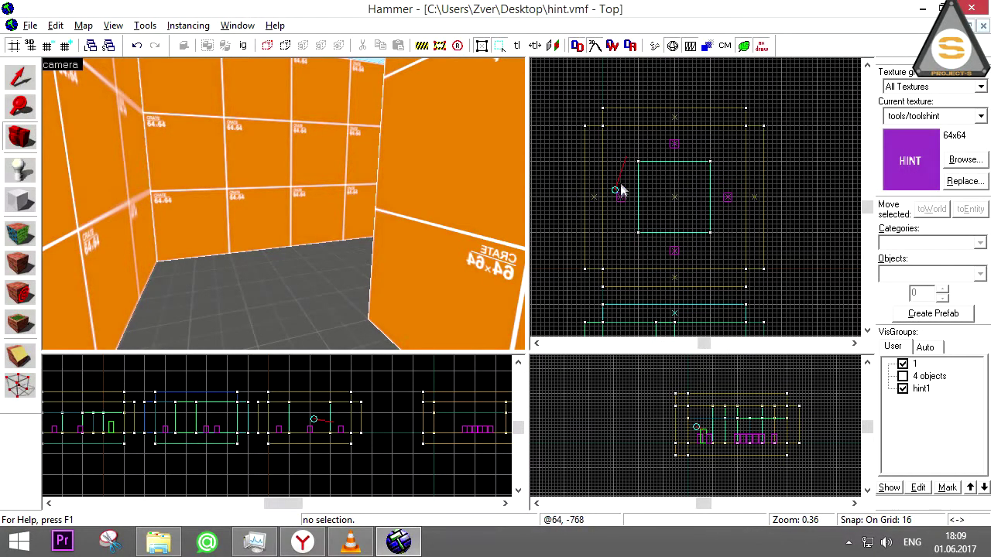
pyautogui.moveTo(328, 181); pyautogui.dragTo(283, 204)
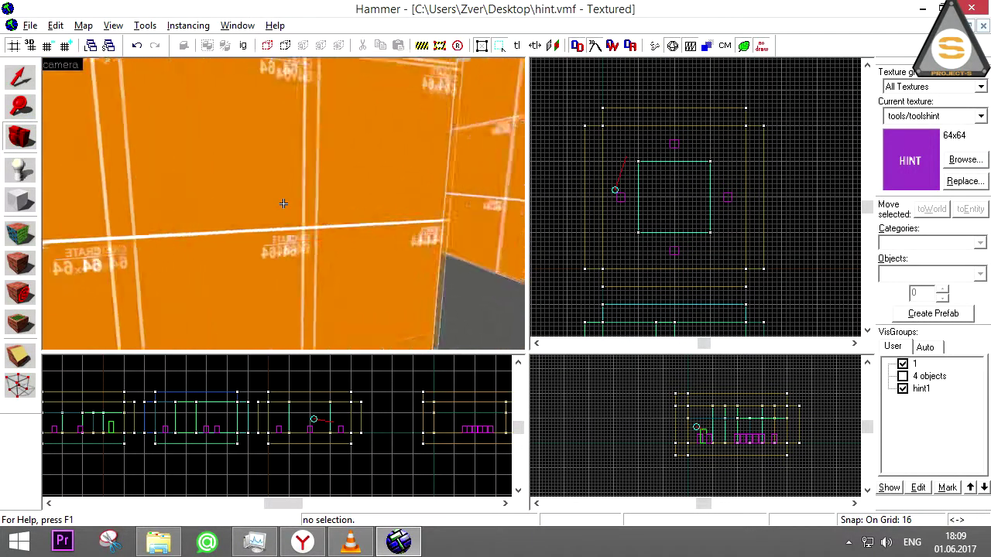
pyautogui.press('w')
pyautogui.press('w')
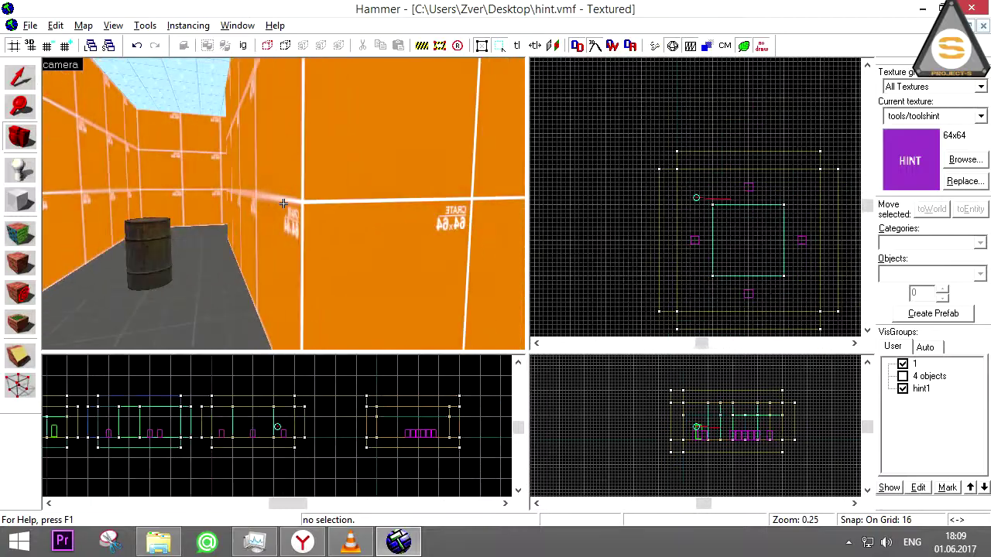
pyautogui.press('s')
pyautogui.moveTo(284, 204); pyautogui.dragTo(283, 203)
pyautogui.scroll(-1, 654, 202)
pyautogui.scroll(5, 655, 200)
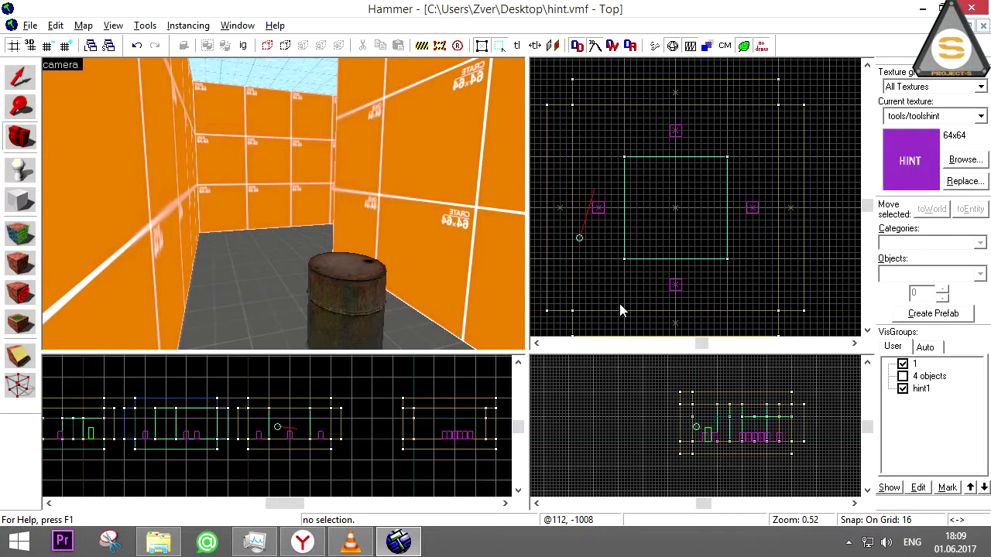
# Show the 4 objects VisGroup and inspect the diagonal hint brushes around the square central block.
pyautogui.click(903, 376)
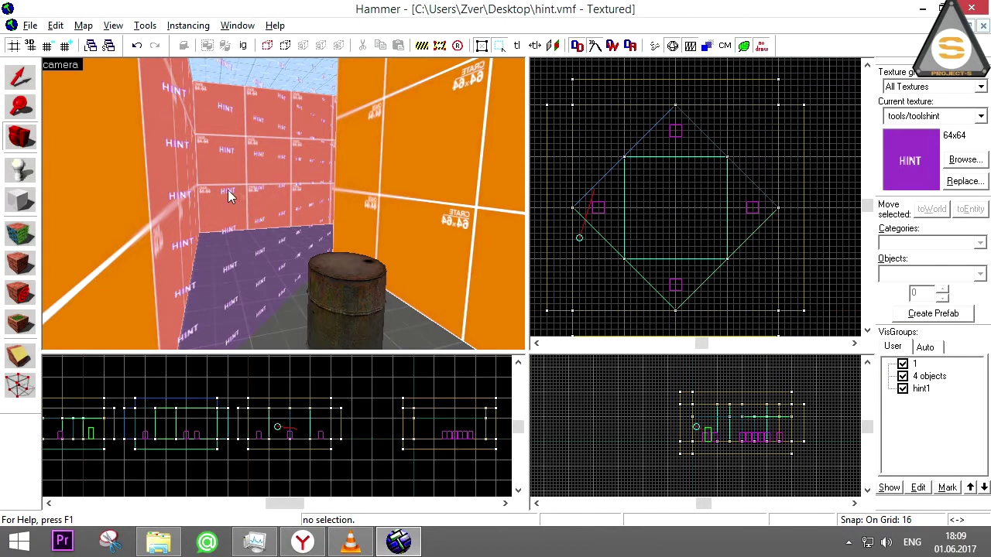
pyautogui.click(577, 214)
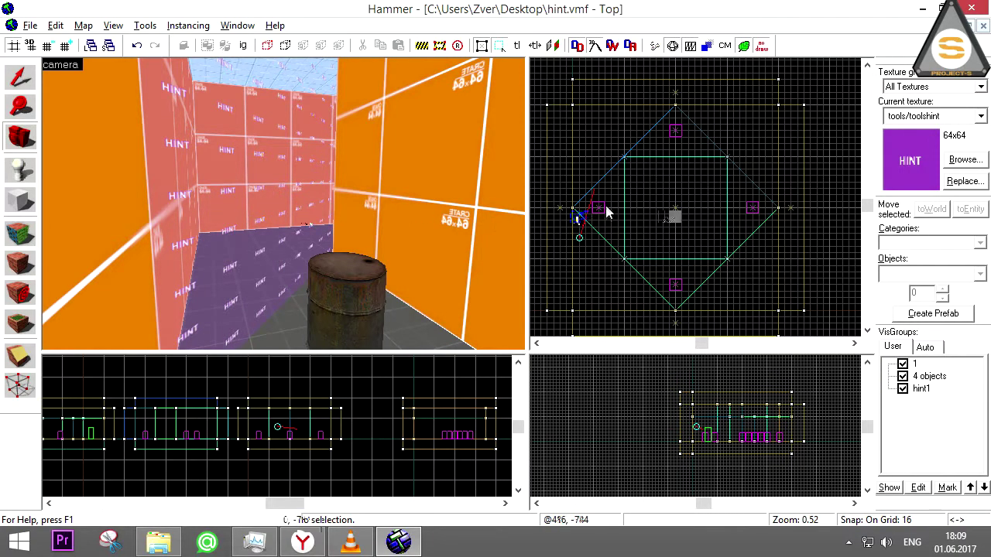
pyautogui.click(672, 151)
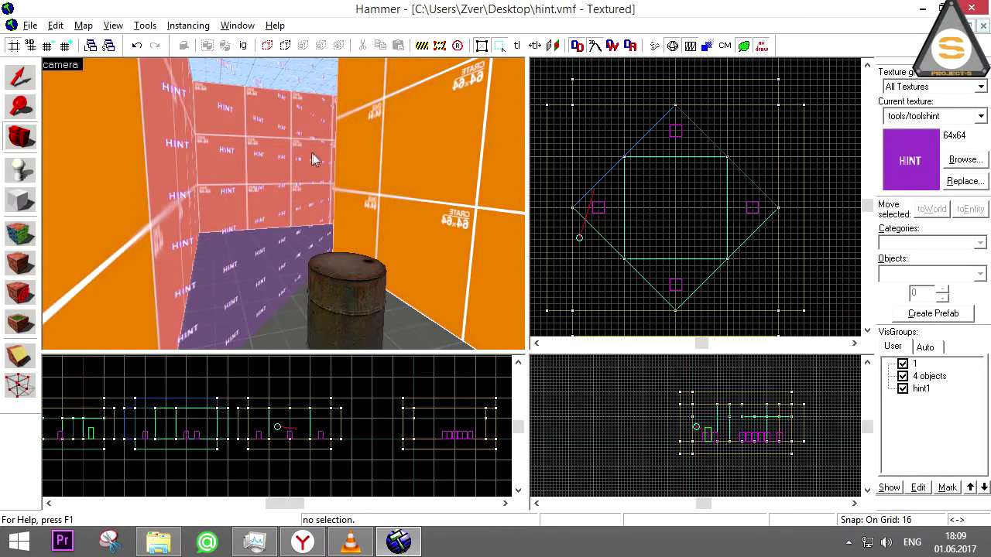
pyautogui.moveTo(137, 147); pyautogui.dragTo(283, 203)
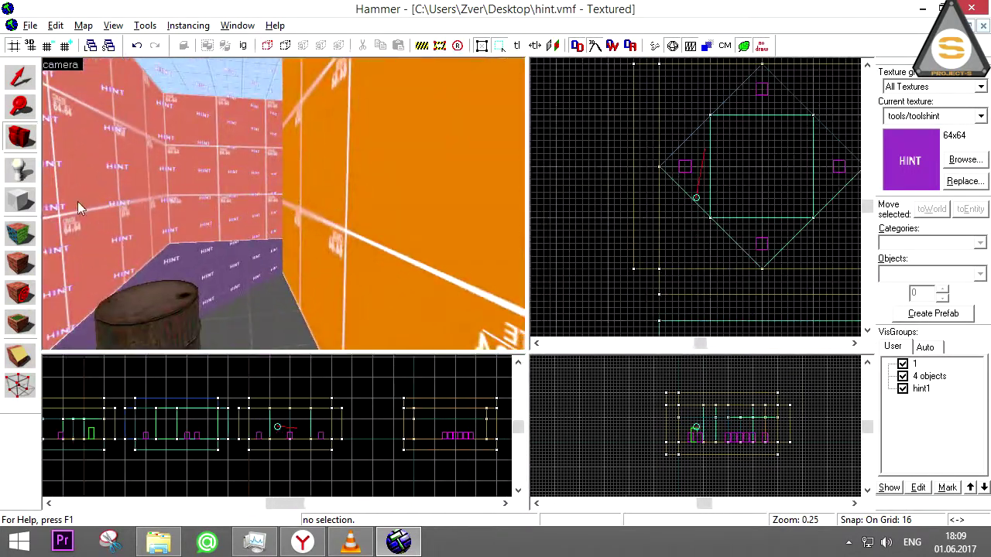
# Set the Block tool's primitive object to wedge.
pyautogui.click(20, 199)
pyautogui.click(979, 275)
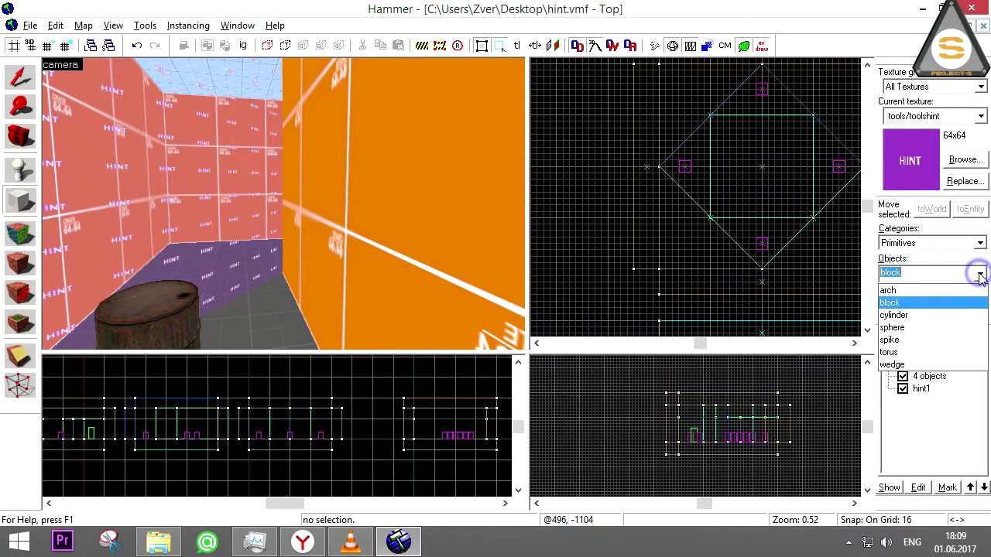
pyautogui.click(946, 365)
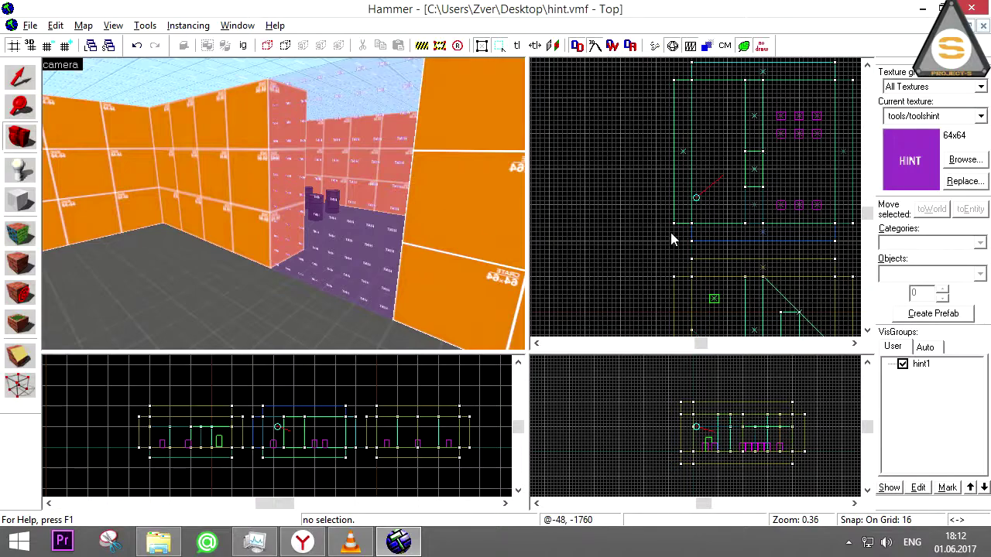
# Hide the grouped diagonal hint brushes around the square central block in a new VisGroup.
pyautogui.scroll(-2, 671, 233)
pyautogui.scroll(3, 747, 141)
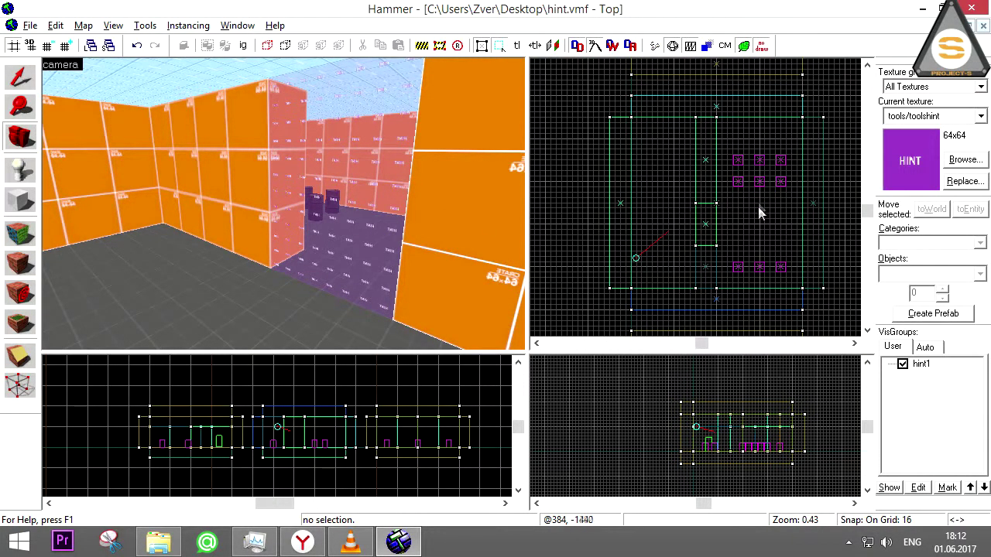
pyautogui.moveTo(126, 173); pyautogui.dragTo(283, 204)
pyautogui.scroll(2, 283, 204)
pyautogui.click(22, 80)
pyautogui.click(303, 166)
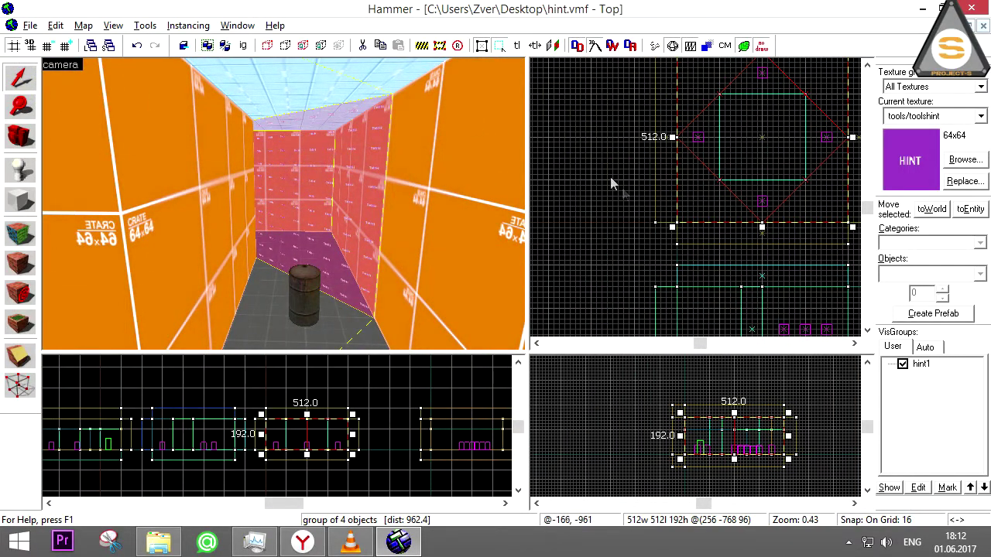
pyautogui.scroll(-4, 697, 178)
pyautogui.scroll(5, 744, 127)
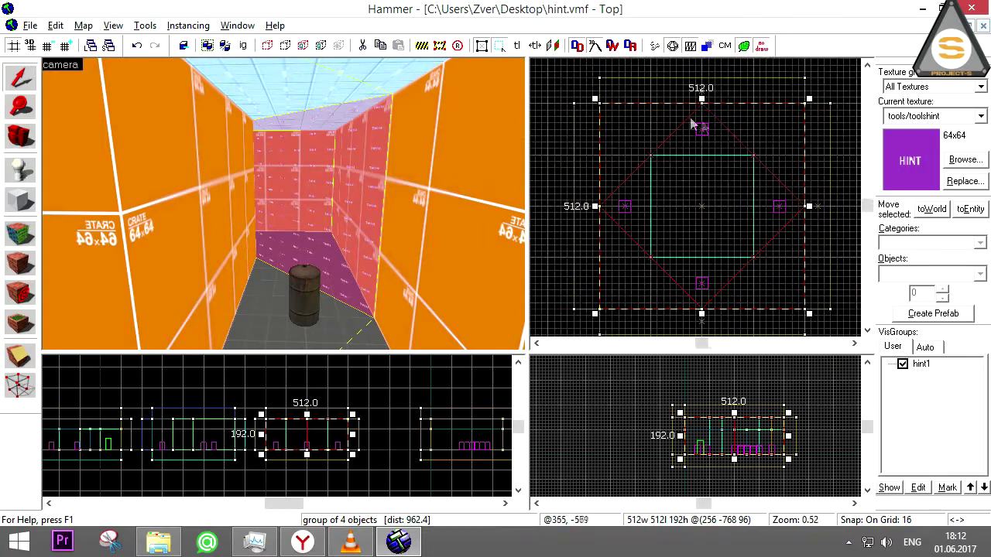
pyautogui.click(268, 47)
pyautogui.click(457, 374)
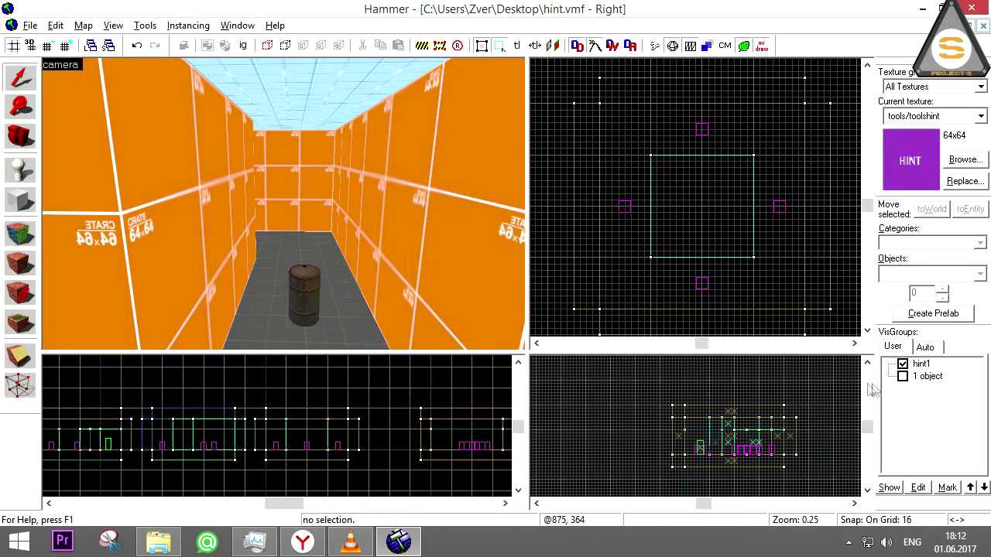
# Toggle the visibility of the 1 object VisGroup several times, leaving it shown.
pyautogui.click(902, 376)
pyautogui.click(902, 376)
pyautogui.click(902, 377)
pyautogui.click(902, 377)
pyautogui.click(902, 377)
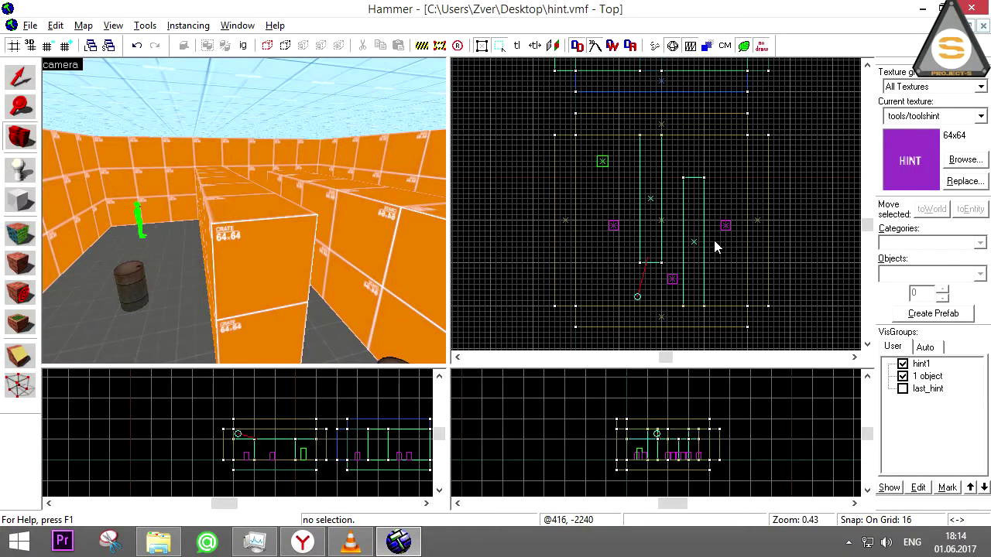
# Show the last_hint VisGroup and inspect its diagonal brushes at the ends of the two long walls.
pyautogui.click(902, 389)
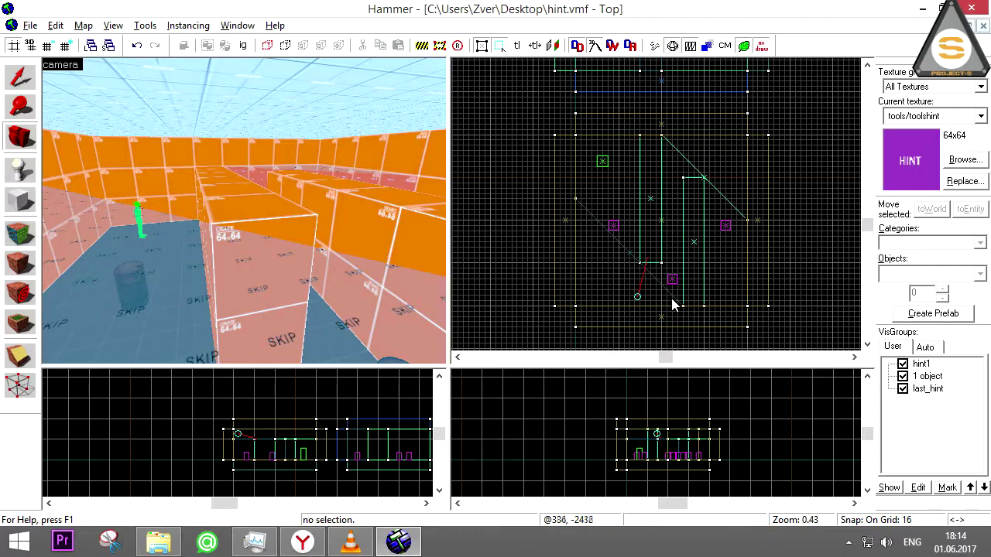
pyautogui.click(27, 141)
pyautogui.moveTo(168, 147); pyautogui.dragTo(243, 210)
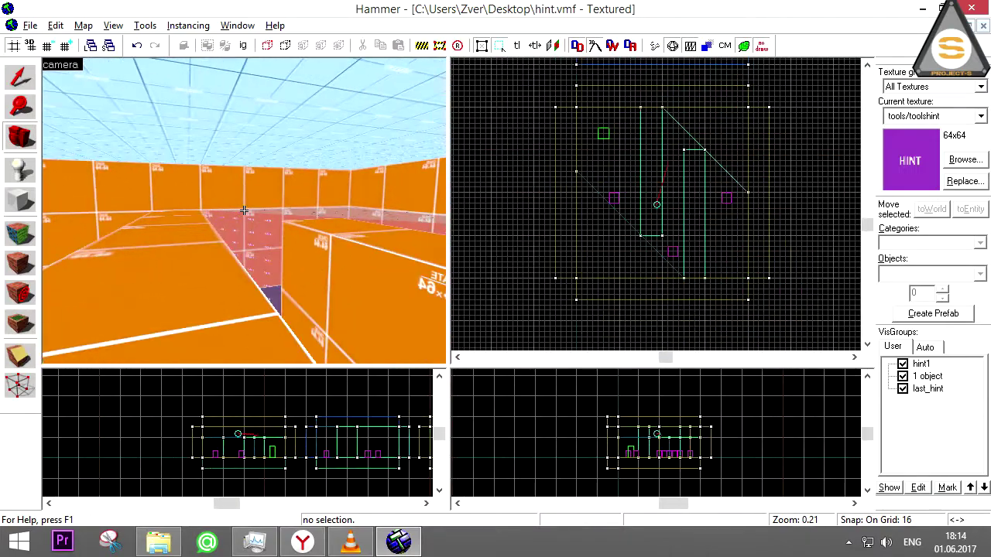
pyautogui.scroll(5, 651, 433)
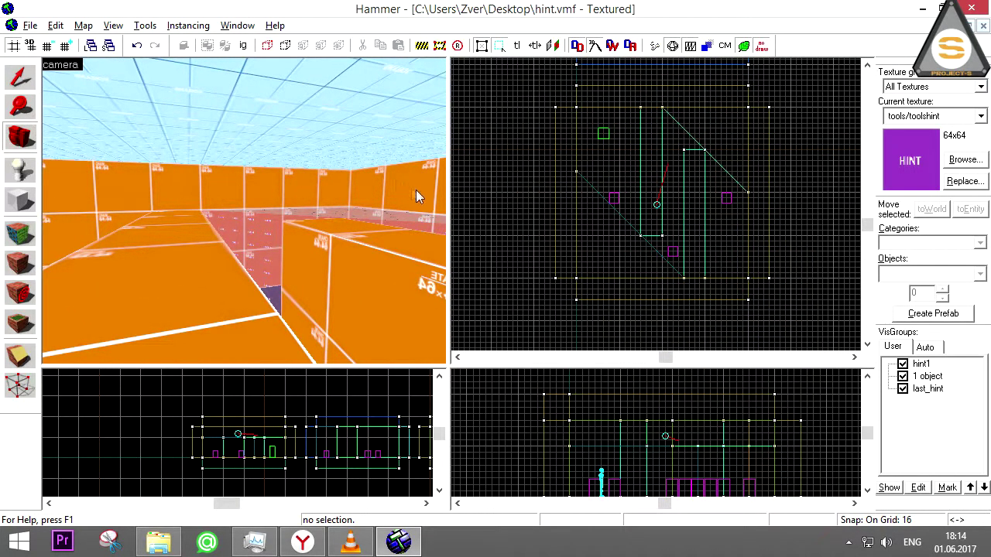
pyautogui.scroll(3, 582, 182)
pyautogui.scroll(-4, 681, 261)
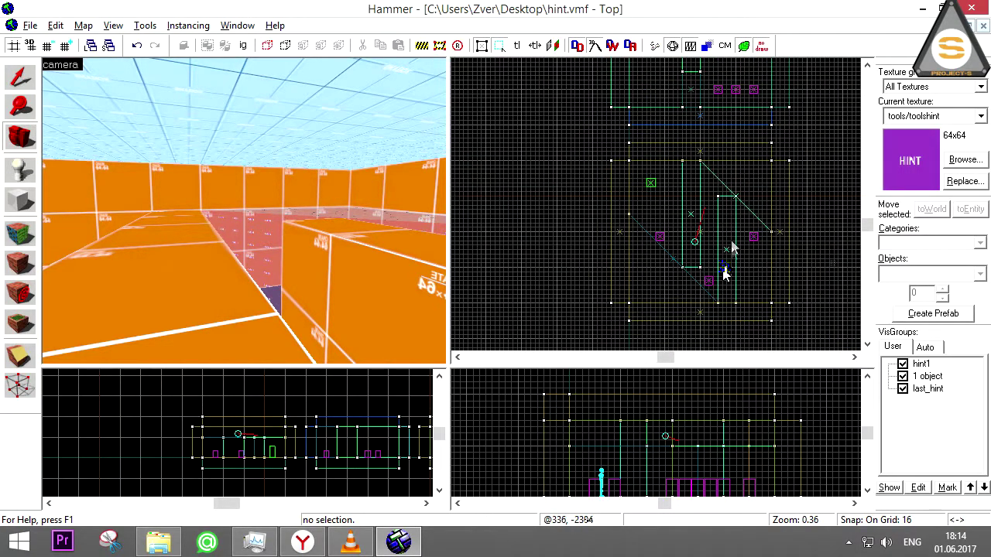
# Load the portal file for the hint map.
pyautogui.click(83, 26)
pyautogui.click(126, 241)
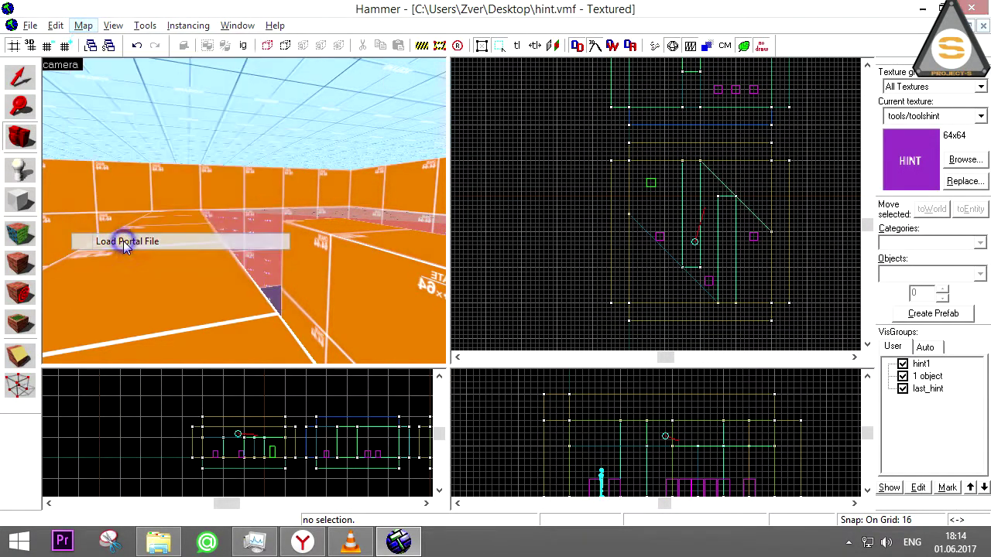
pyautogui.click(484, 324)
# Examine the blue portal outlines above the walls and along the diagonal hint brush in the corridor.
pyautogui.click(24, 142)
pyautogui.moveTo(185, 161); pyautogui.dragTo(243, 210)
pyautogui.press('a')
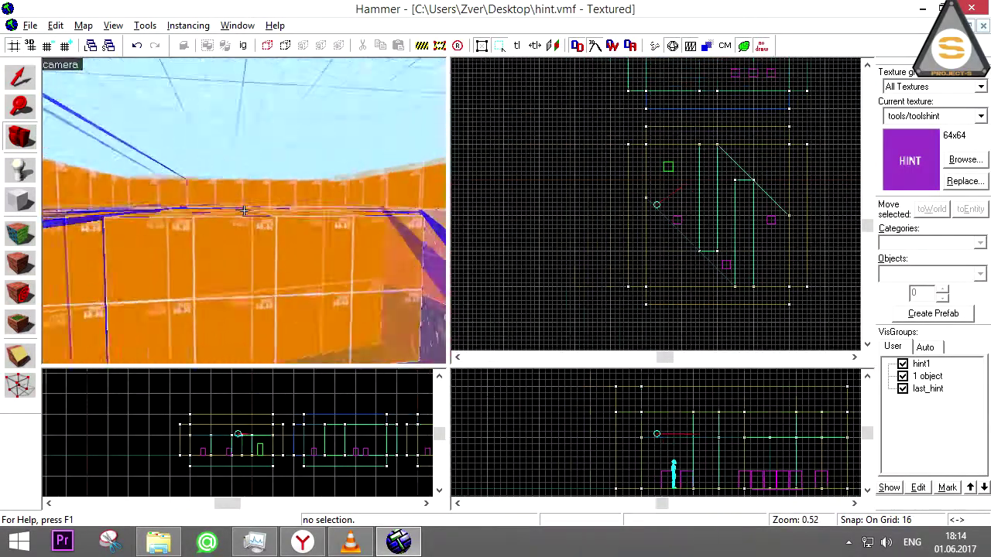
pyautogui.press('w')
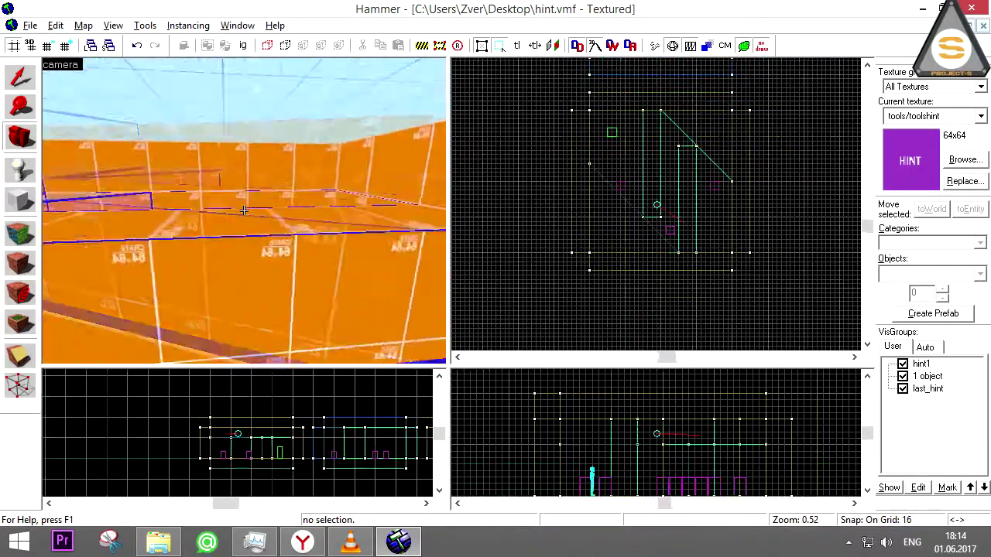
pyautogui.press('w')
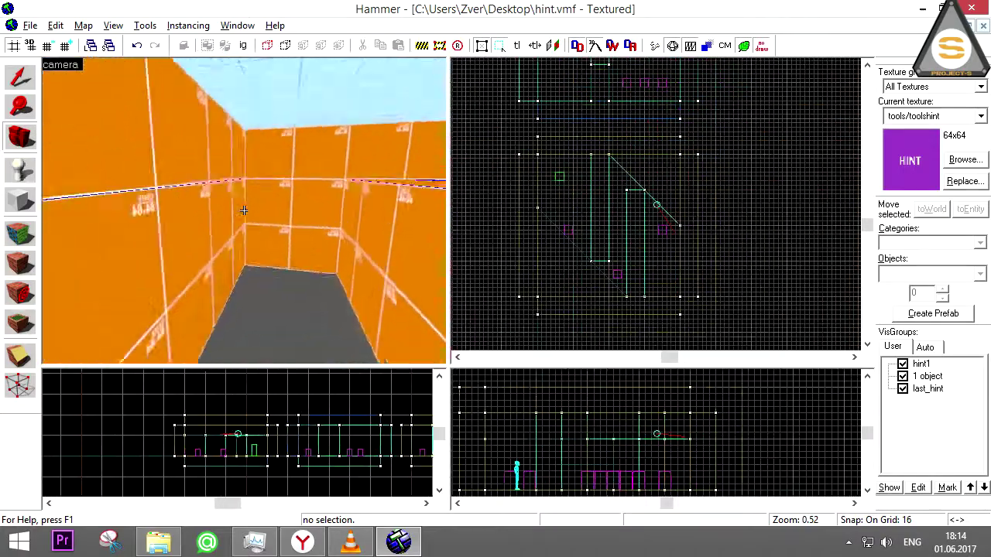
pyautogui.press('w')
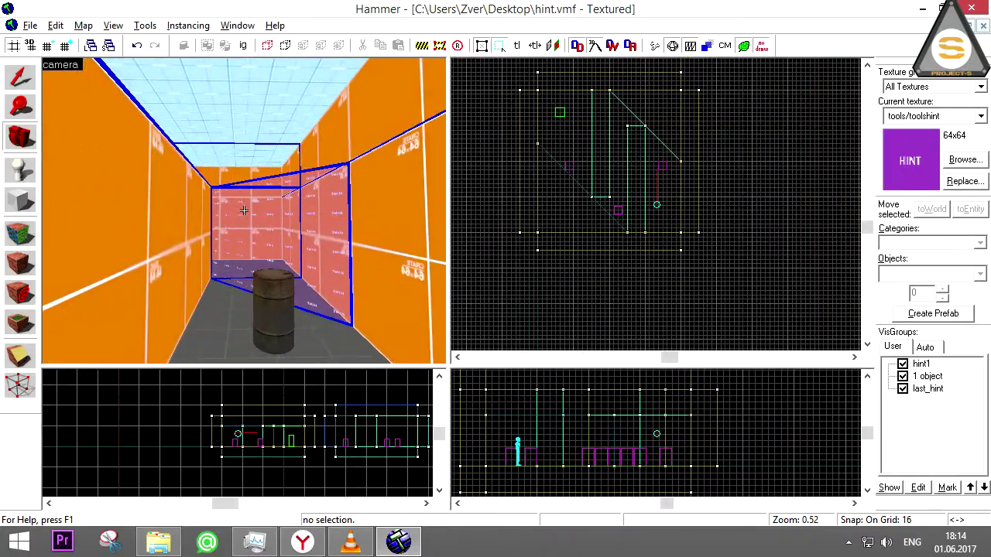
pyautogui.press('z')
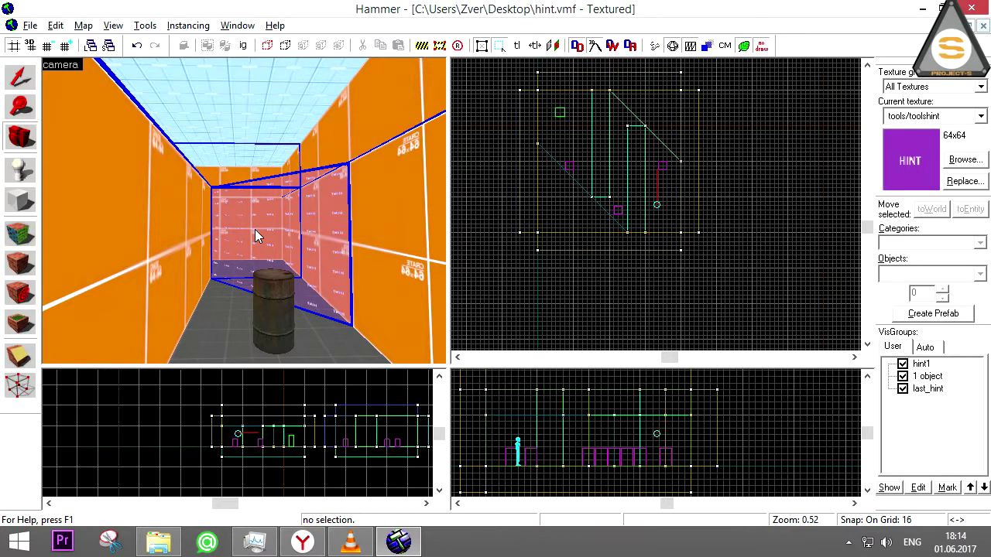